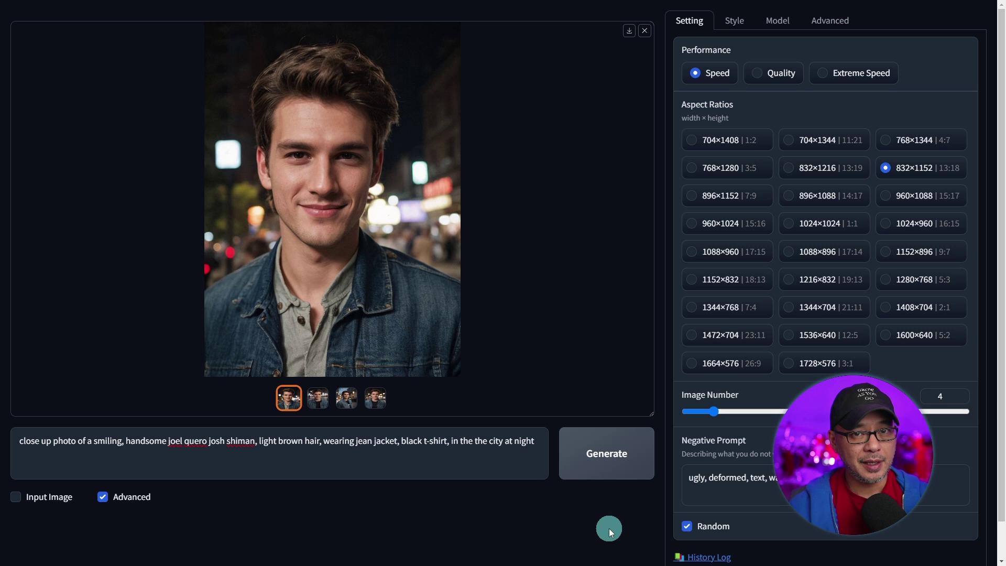
Step: Browse the night-city portraits of the man in the jean jacket at full size, then close the viewer
{"action": "left_click", "coordinate": [332, 199]}
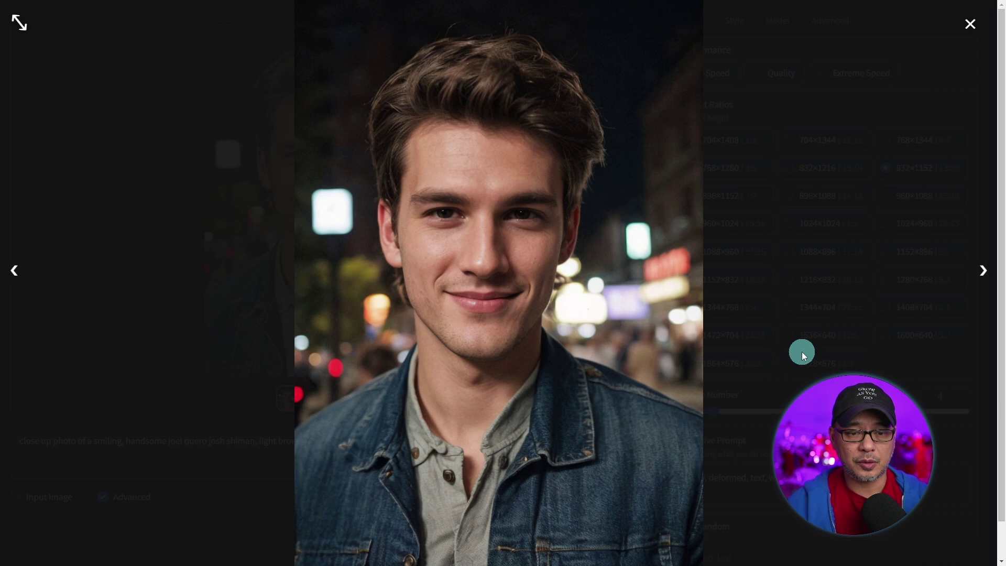
{"action": "key", "text": "Right"}
{"action": "key", "text": "Right"}
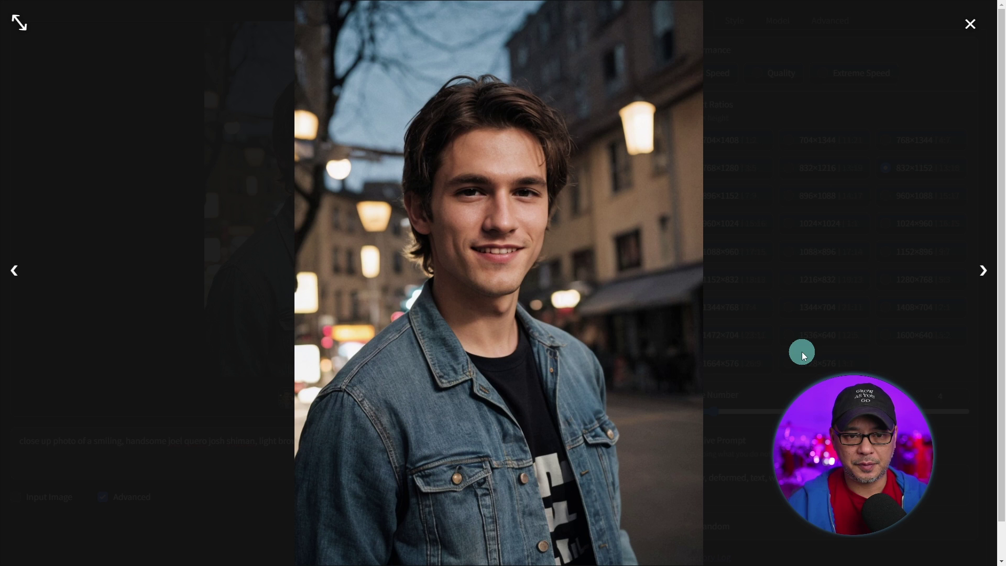
{"action": "key", "text": "Escape"}
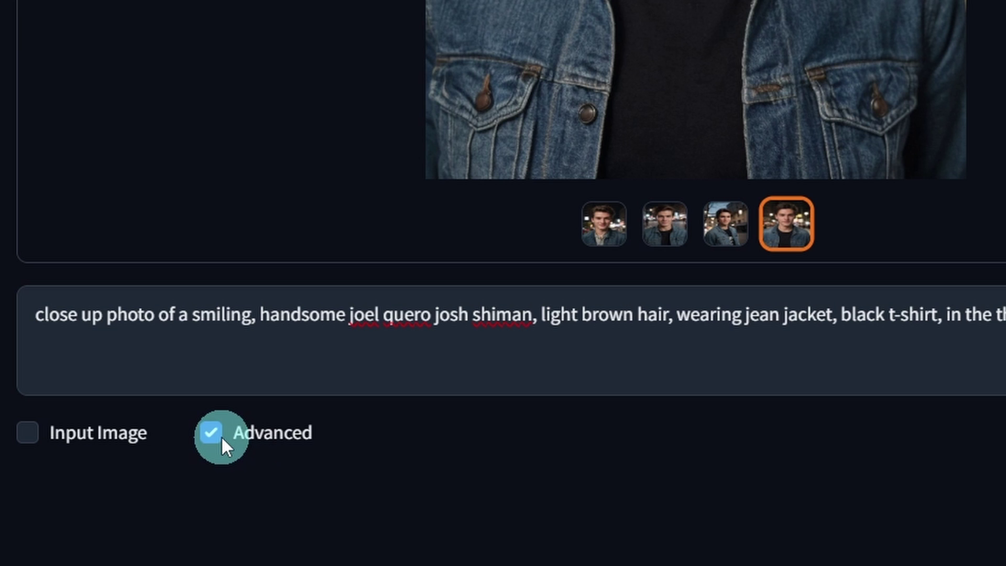
Step: Re-show the advanced panel and open the Style list, leaving Fooocus Cinematic unticked
{"action": "left_click", "coordinate": [211, 433]}
{"action": "left_click", "coordinate": [211, 433]}
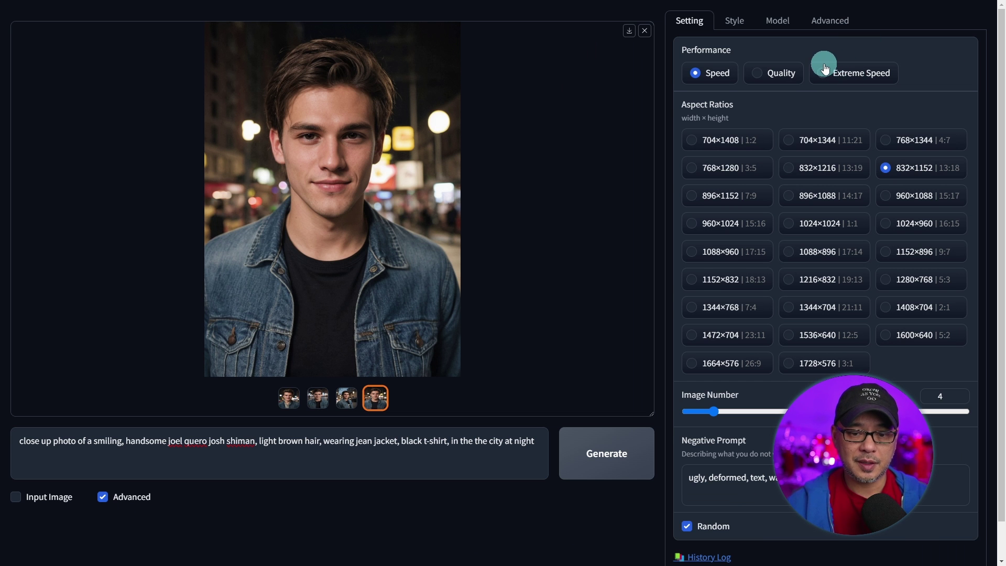
{"action": "left_click", "coordinate": [734, 20]}
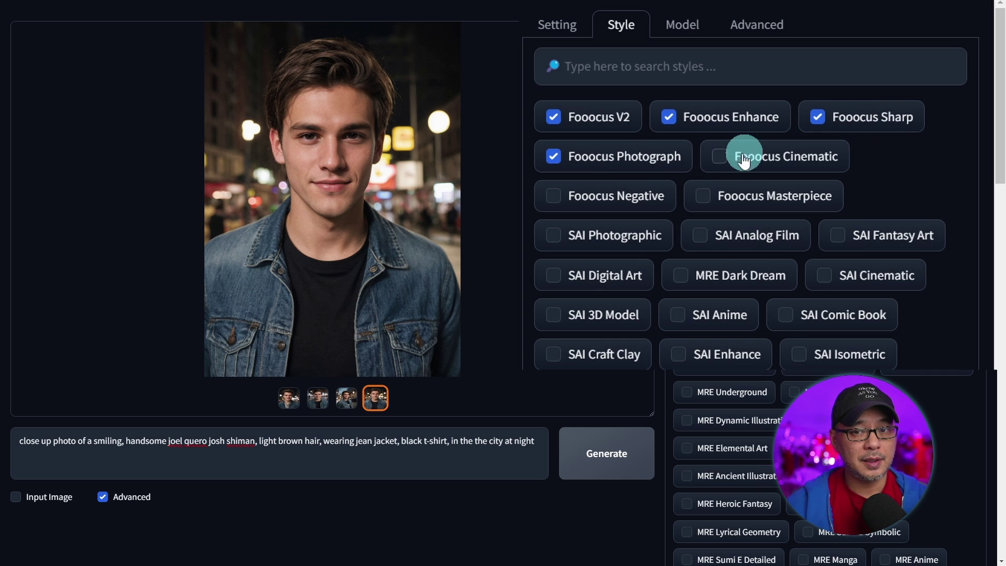
{"action": "left_click", "coordinate": [721, 156]}
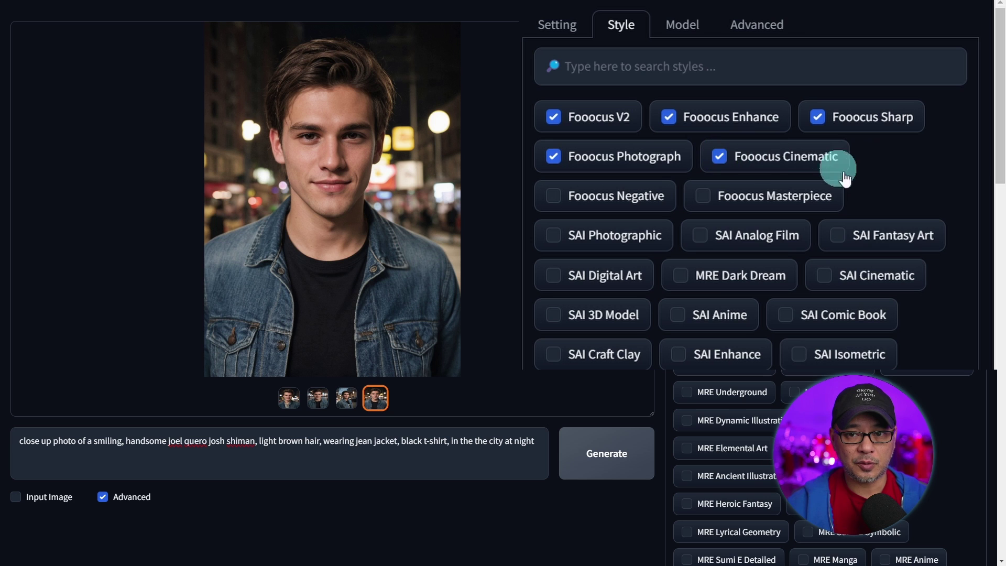
{"action": "left_click", "coordinate": [742, 160]}
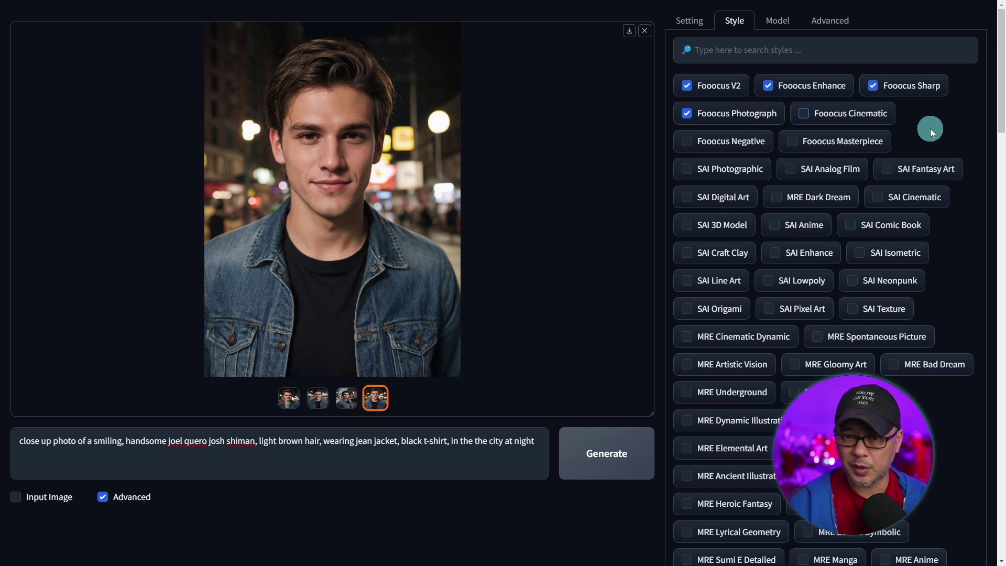
Step: Show the model settings enlarged: juggernautXL base, realisticVisionV60B refiner at 0.4, LoRA weight 0.5
{"action": "left_click", "coordinate": [778, 21]}
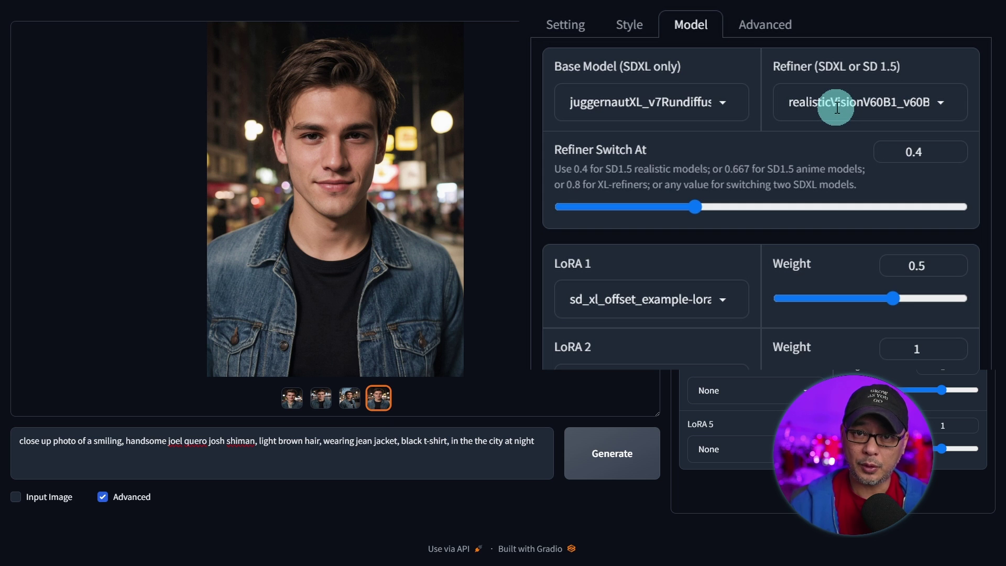
{"action": "key", "text": "ctrl+plus"}
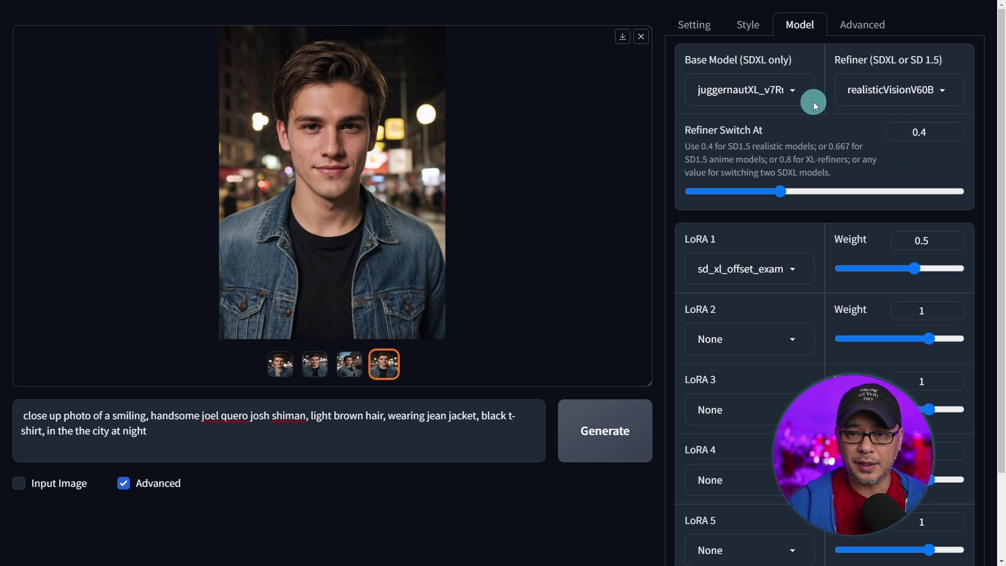
Step: Check the Base Model and LoRA 1 lists, keeping Juggernaut XL and the offset LoRA selected
{"action": "left_click", "coordinate": [751, 87]}
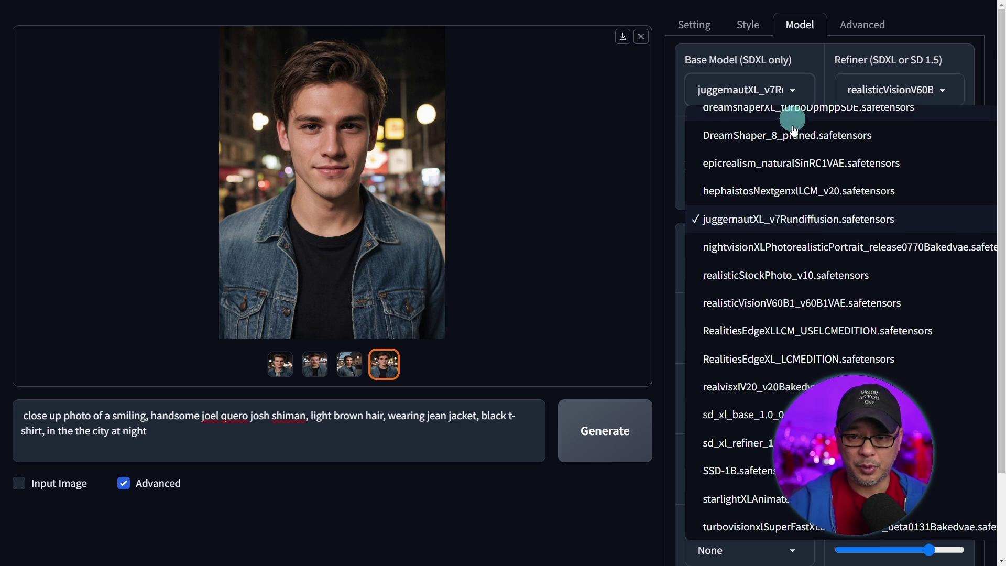
{"action": "left_click", "coordinate": [809, 66]}
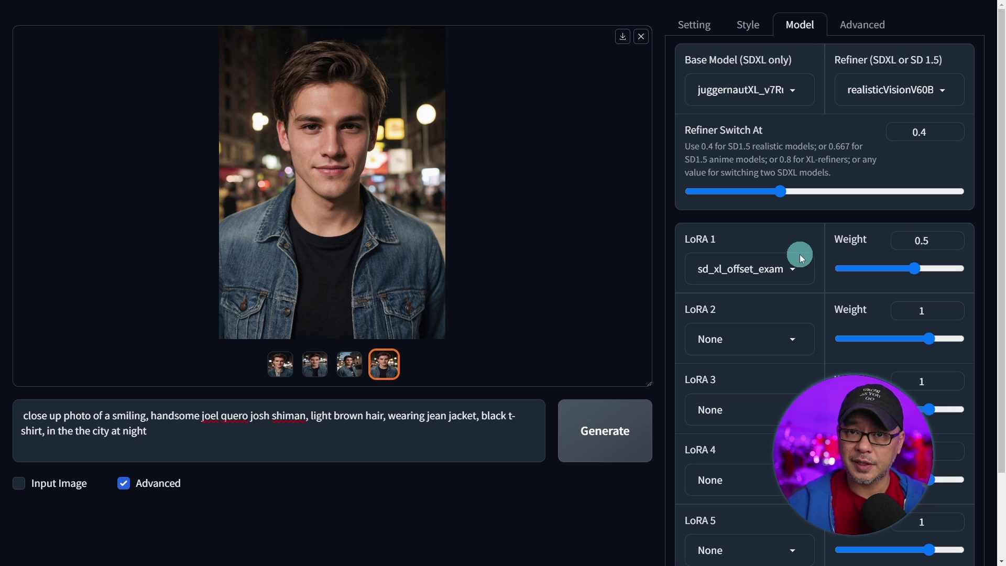
{"action": "left_click", "coordinate": [764, 266]}
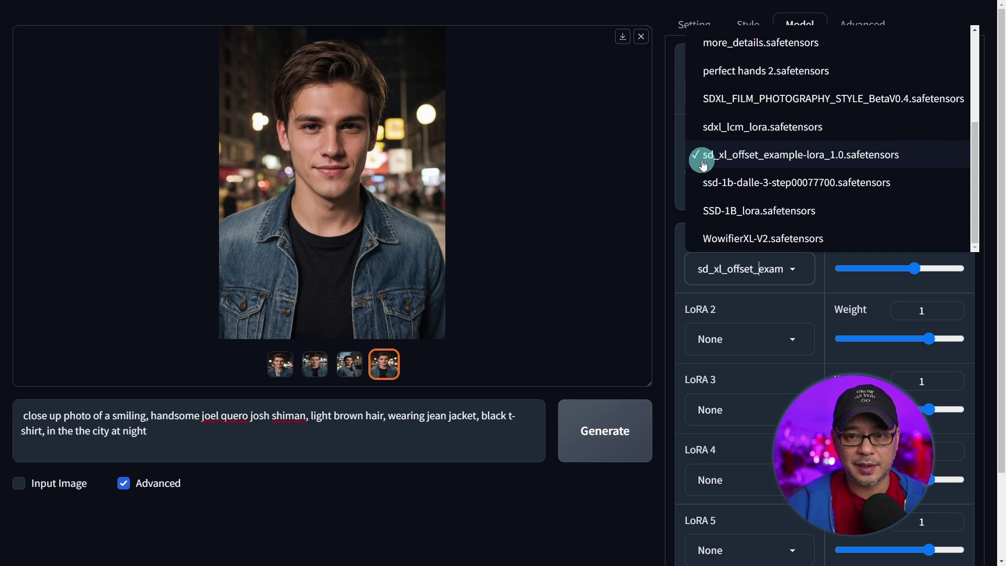
{"action": "left_click", "coordinate": [839, 156]}
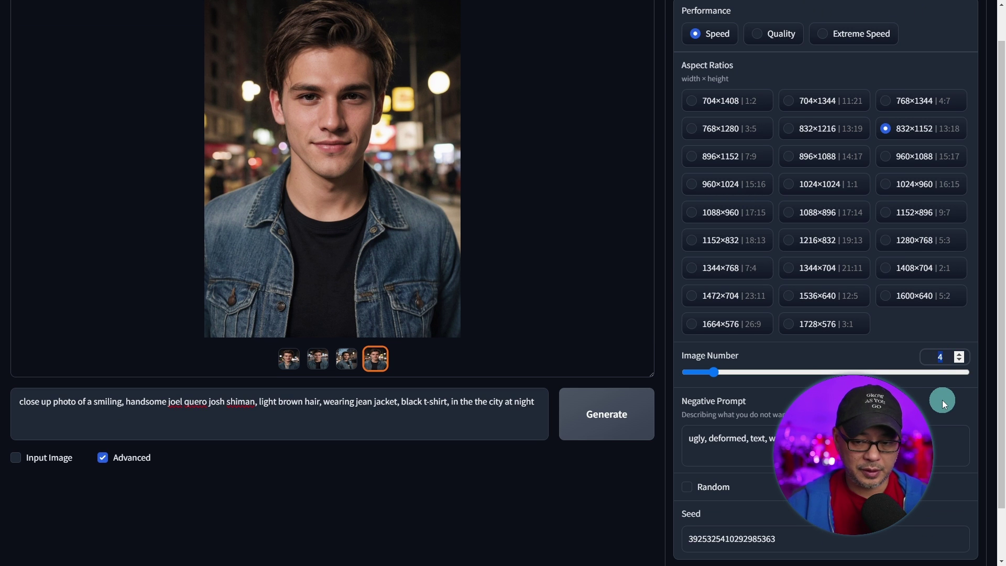
Step: Set Image Number to 1 with Random seed off and generate one portrait
{"action": "type", "text": "1"}
{"action": "left_click", "coordinate": [687, 486]}
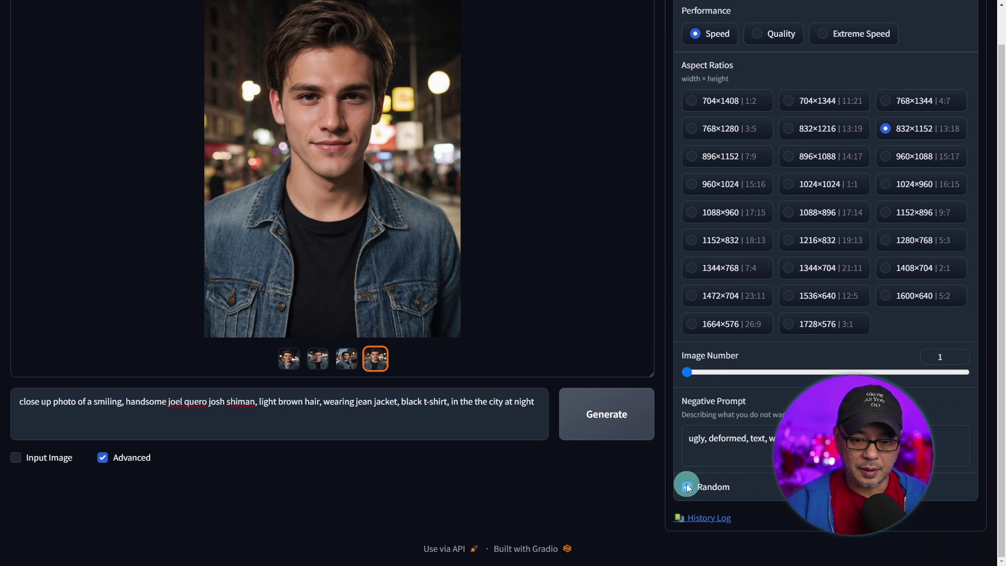
{"action": "left_click", "coordinate": [686, 487]}
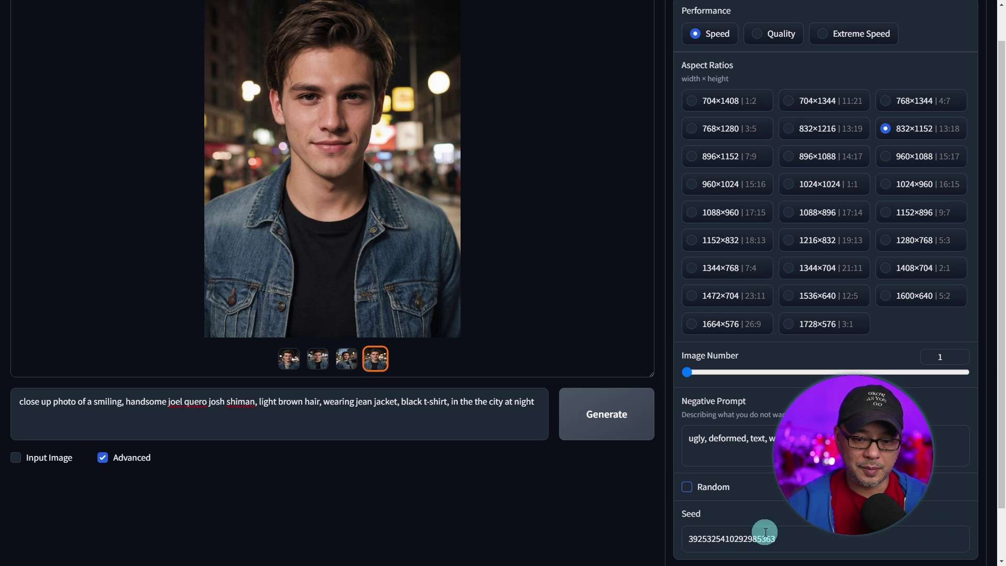
{"action": "left_click", "coordinate": [595, 413]}
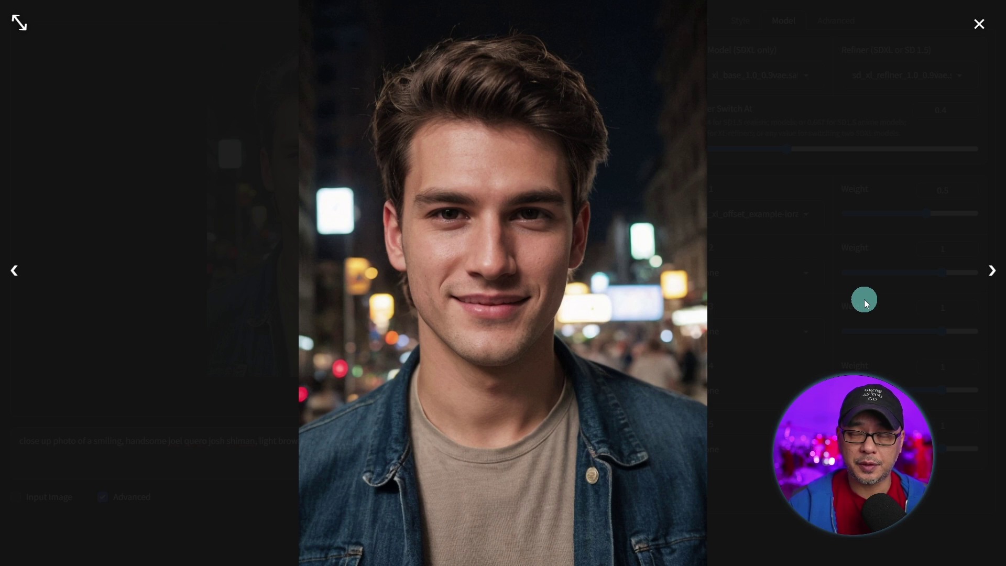
Step: Close the lightbox, change Refiner Switch At from 0.4 to 0.8, and generate again
{"action": "left_click", "coordinate": [866, 303]}
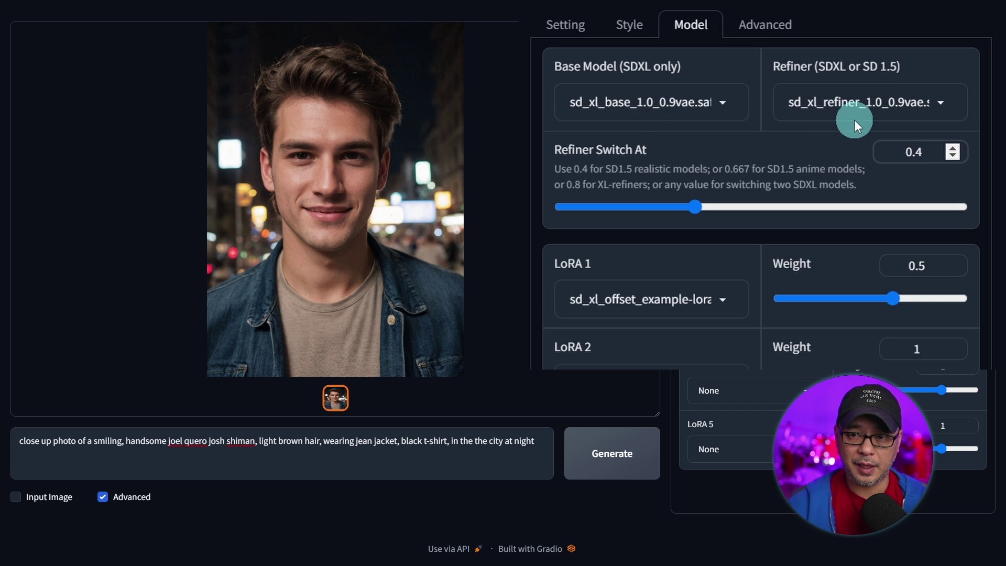
{"action": "key", "text": "BackSpace"}
{"action": "type", "text": "8"}
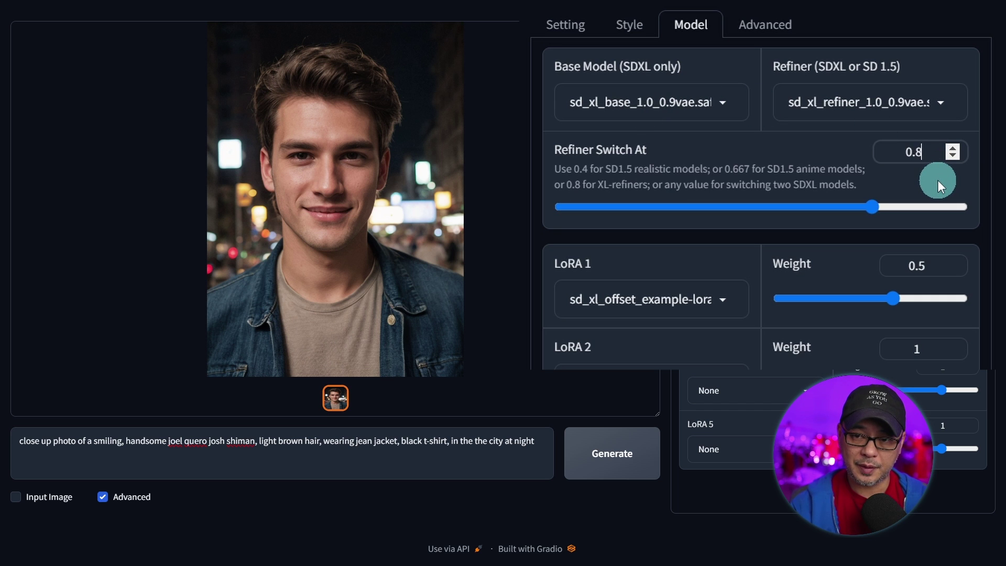
{"action": "left_click", "coordinate": [603, 461]}
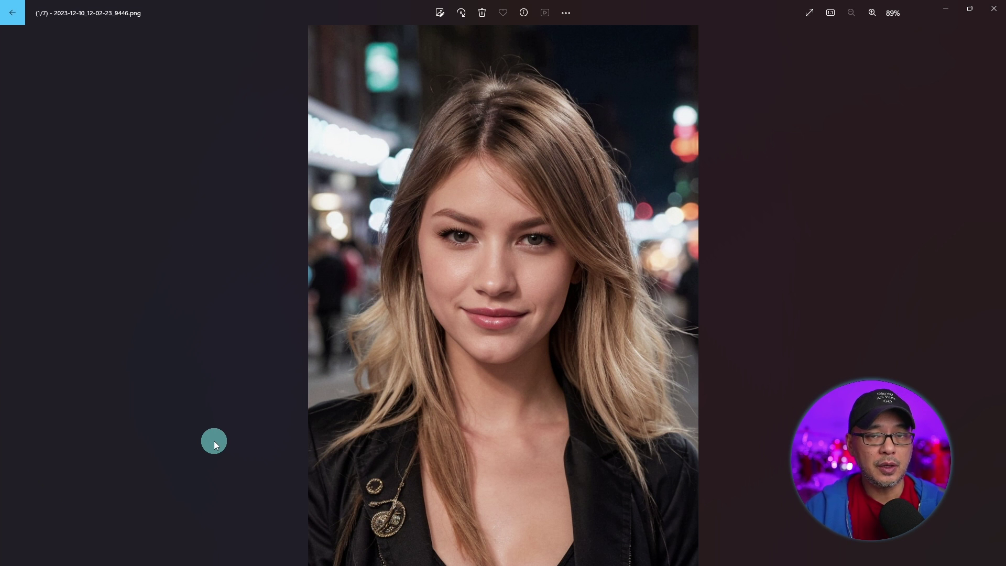
Step: Step through the saved portraits of the young man in the brown jacket in Windows Photos
{"action": "key", "text": "Right"}
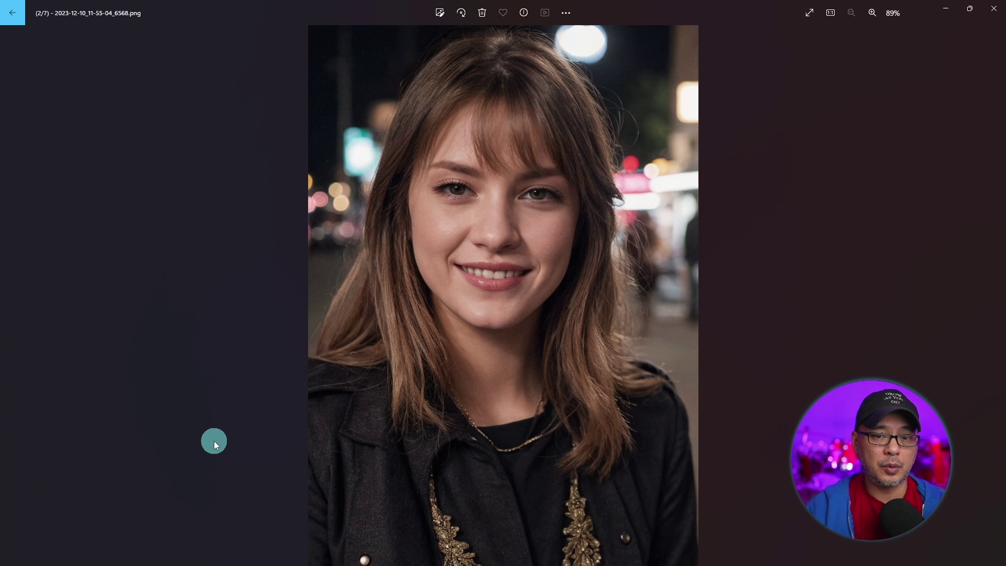
{"action": "key", "text": "Right"}
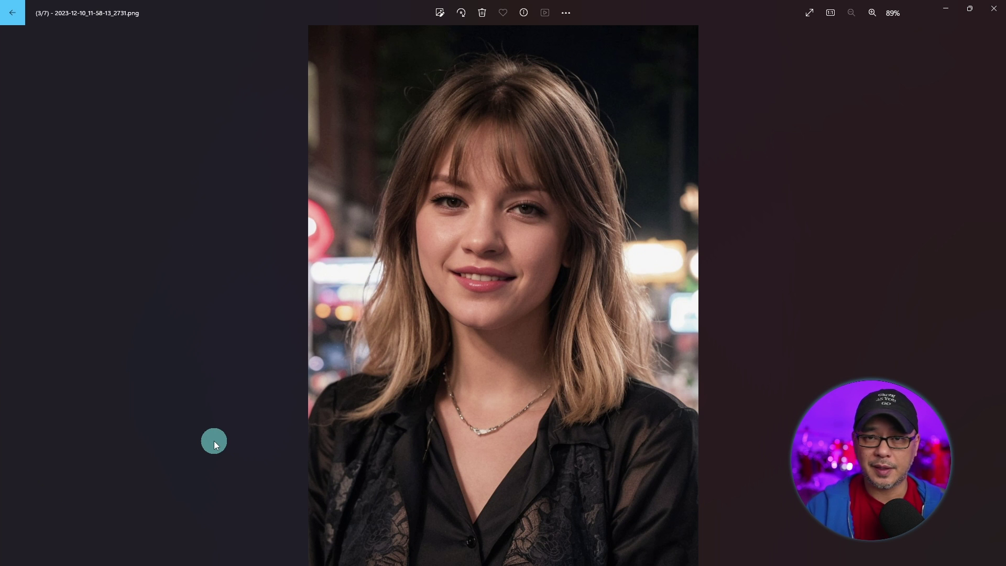
{"action": "key", "text": "Right"}
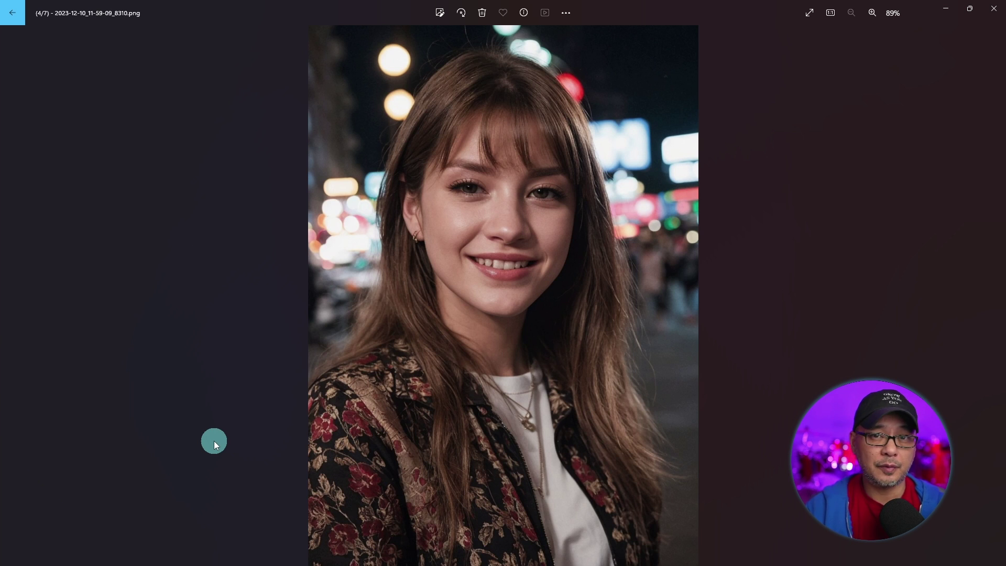
{"action": "key", "text": "Right"}
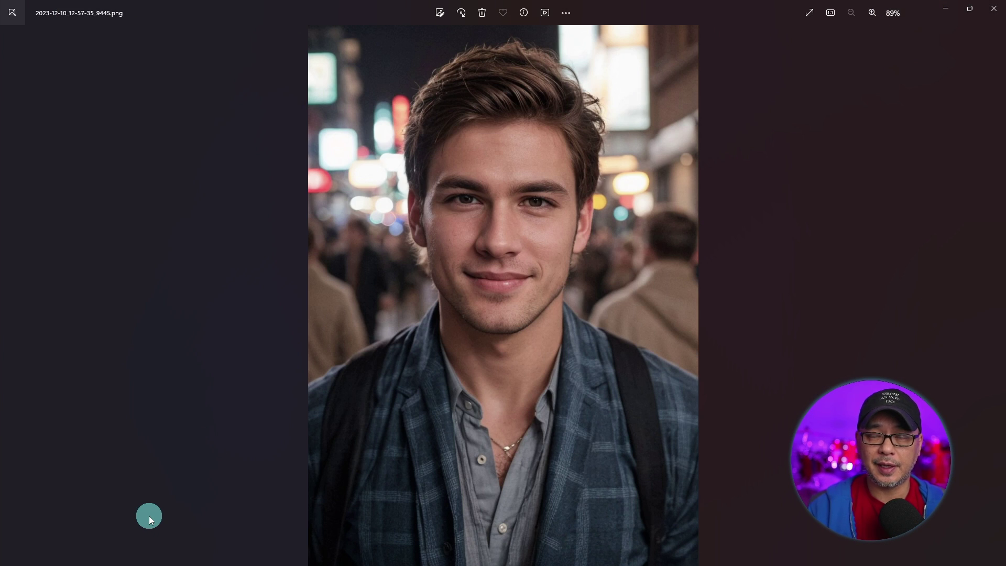
{"action": "key", "text": "Right"}
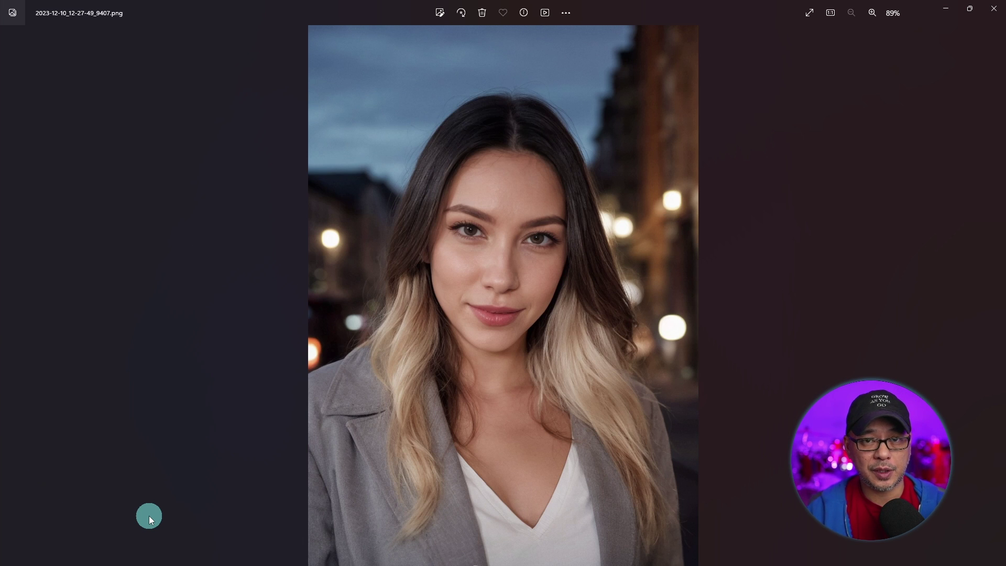
{"action": "key", "text": "Right"}
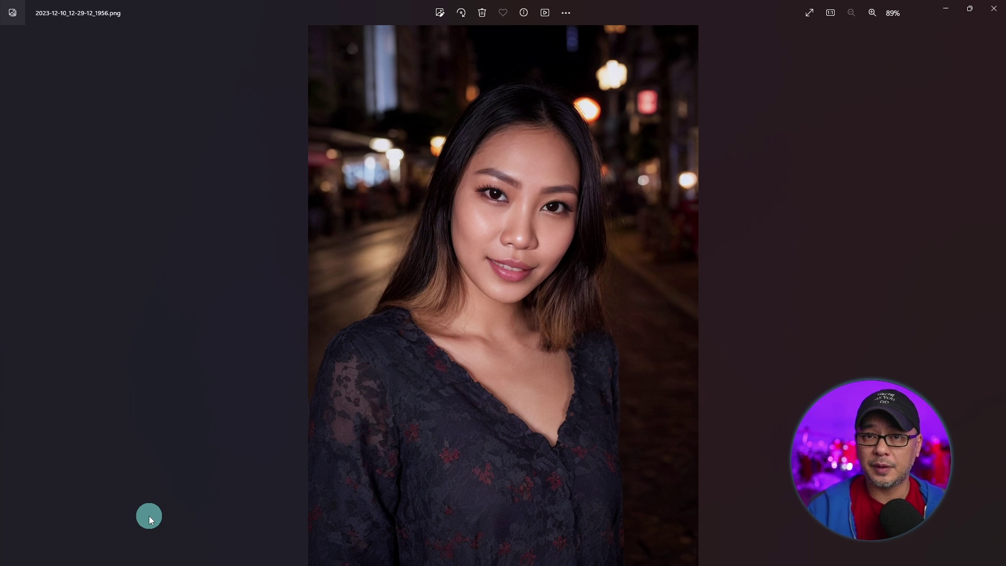
{"action": "key", "text": "Right"}
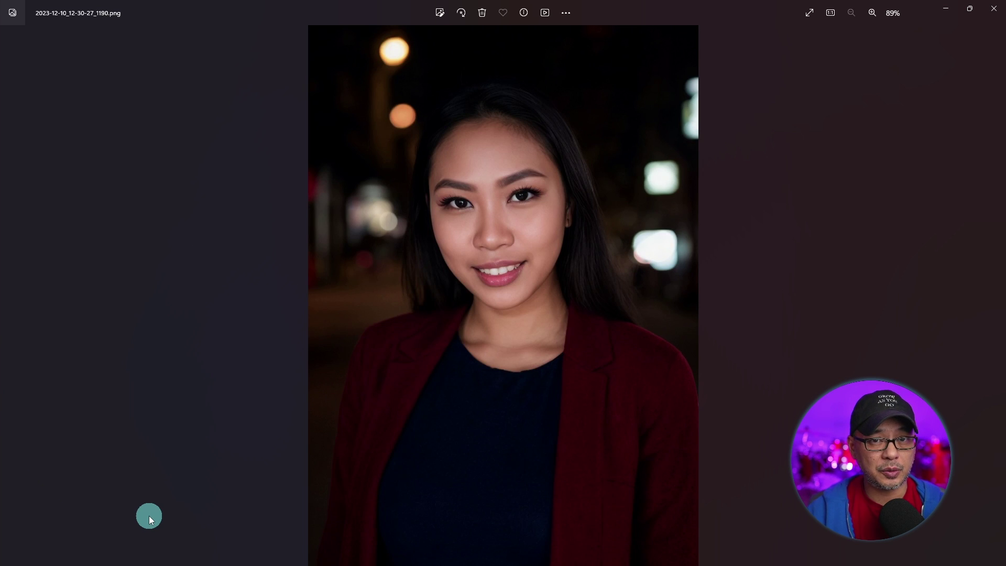
{"action": "key", "text": "Right"}
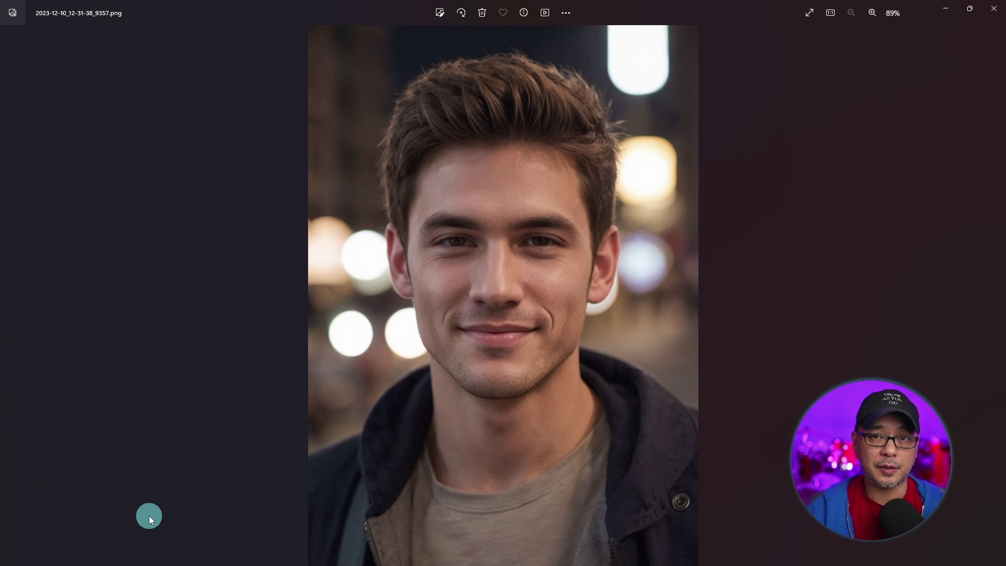
{"action": "key", "text": "Right"}
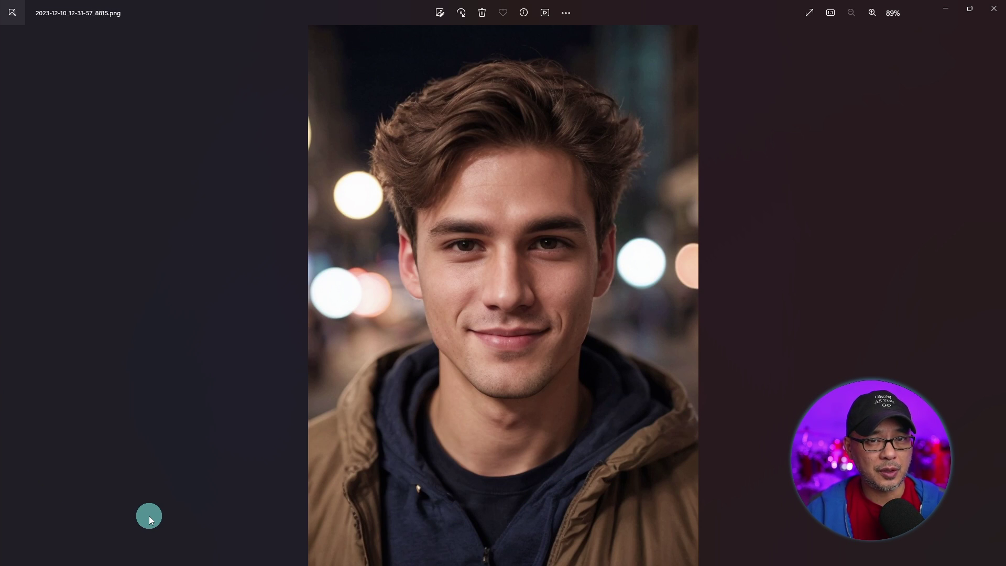
{"action": "key", "text": "Right"}
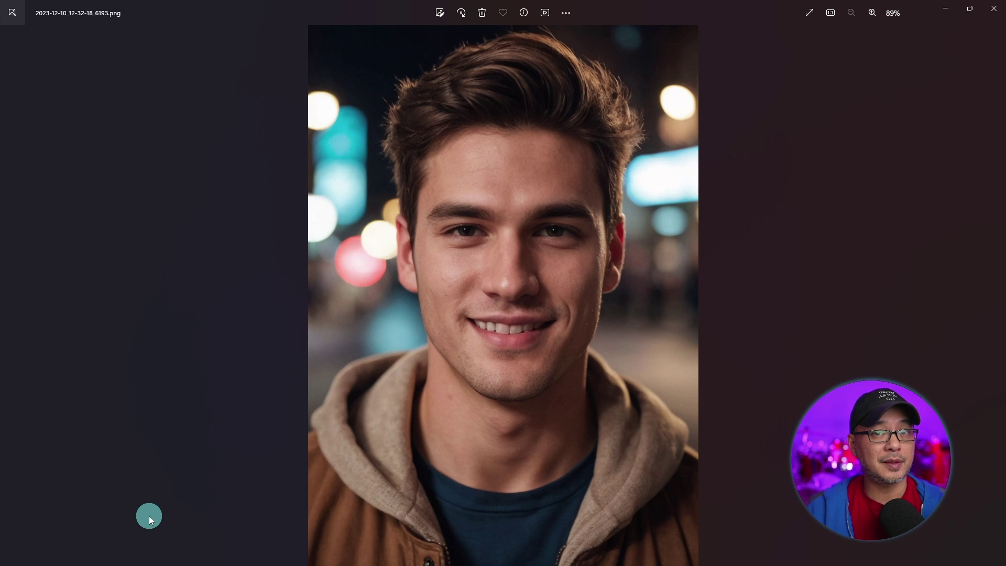
{"action": "key", "text": "Right"}
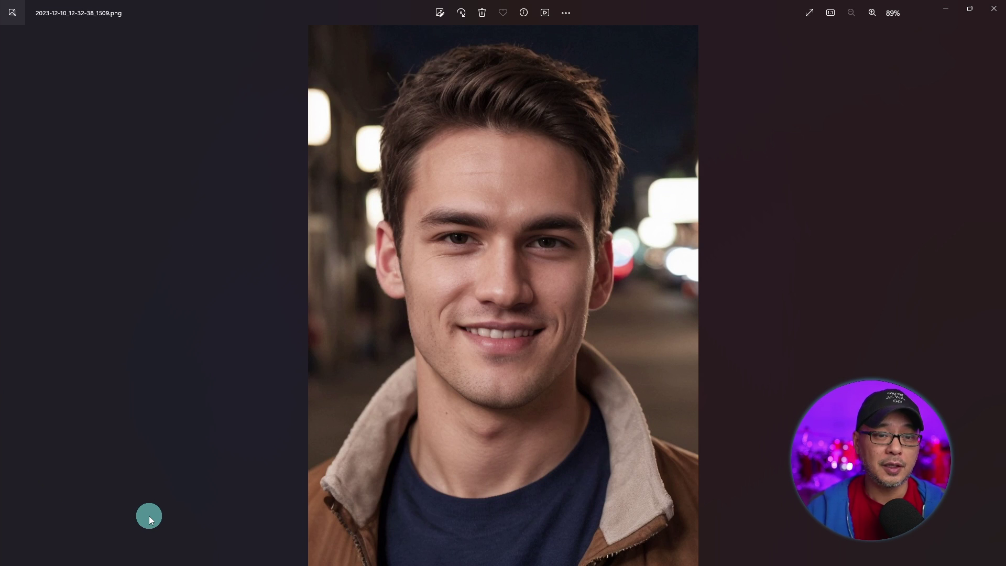
{"action": "key", "text": "Right"}
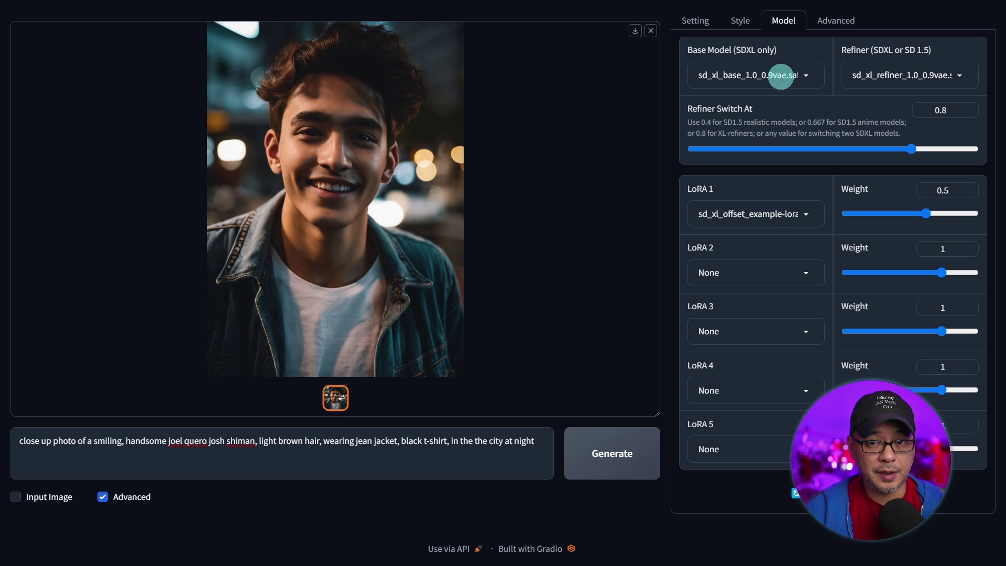
Step: Make dreamshaperXL_turboDpmppSDE the base model
{"action": "left_click", "coordinate": [782, 76]}
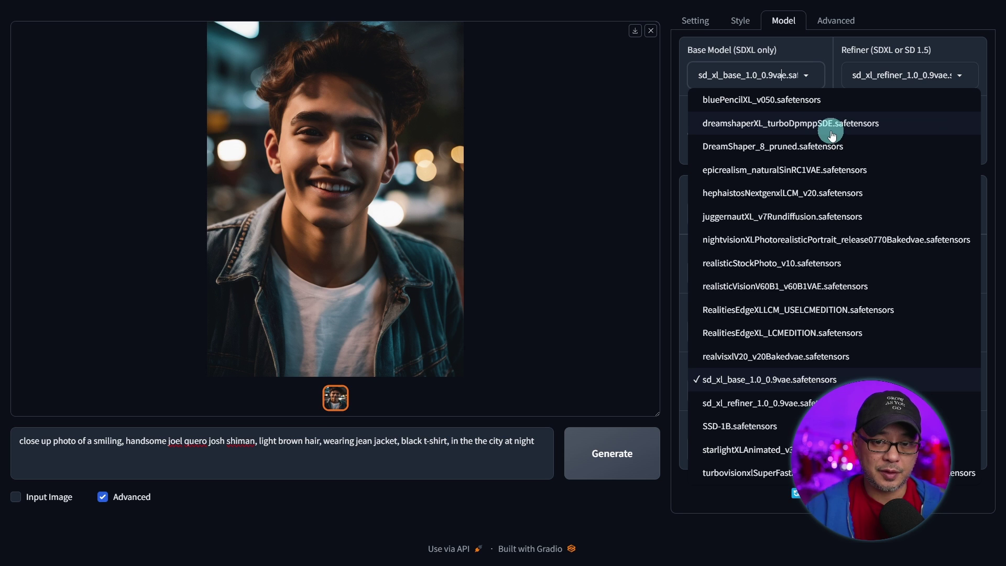
{"action": "left_click", "coordinate": [816, 127]}
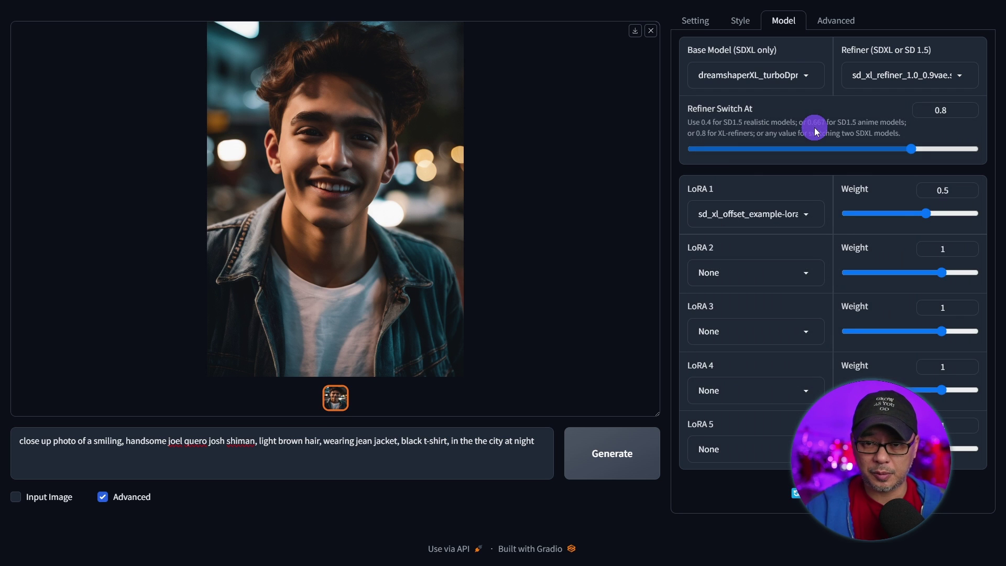
{"action": "left_click", "coordinate": [697, 21]}
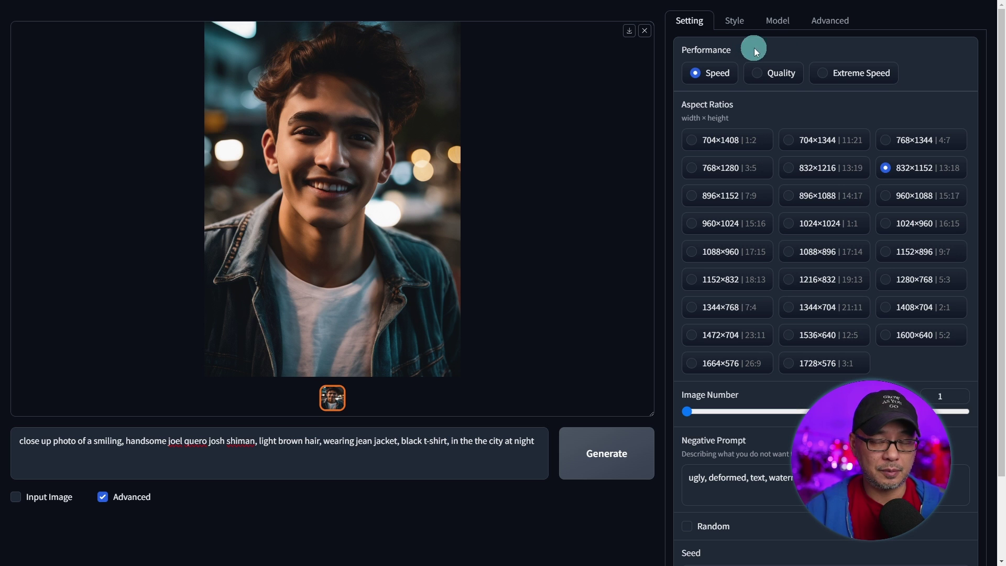
Step: Set the refiner to epicrealism with Refiner Switch At 0.4
{"action": "left_click", "coordinate": [778, 21]}
{"action": "left_click", "coordinate": [894, 76]}
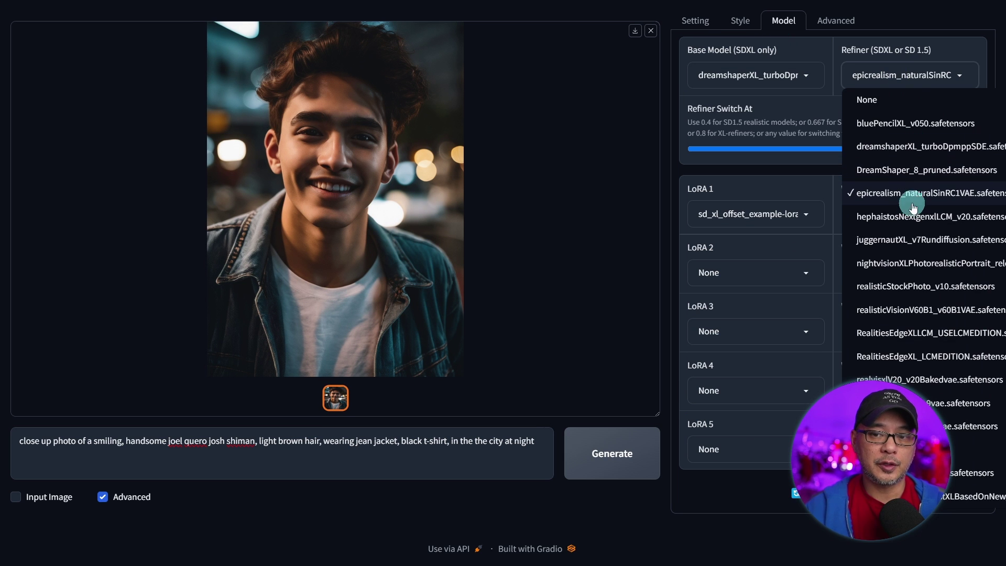
{"action": "left_click", "coordinate": [888, 195]}
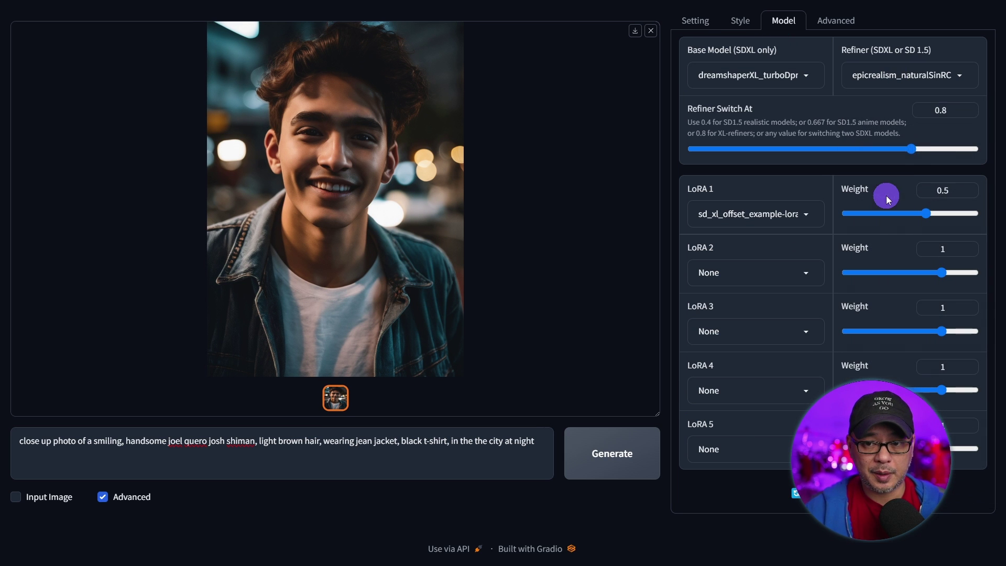
{"action": "left_click", "coordinate": [956, 111]}
{"action": "key", "text": "BackSpace"}
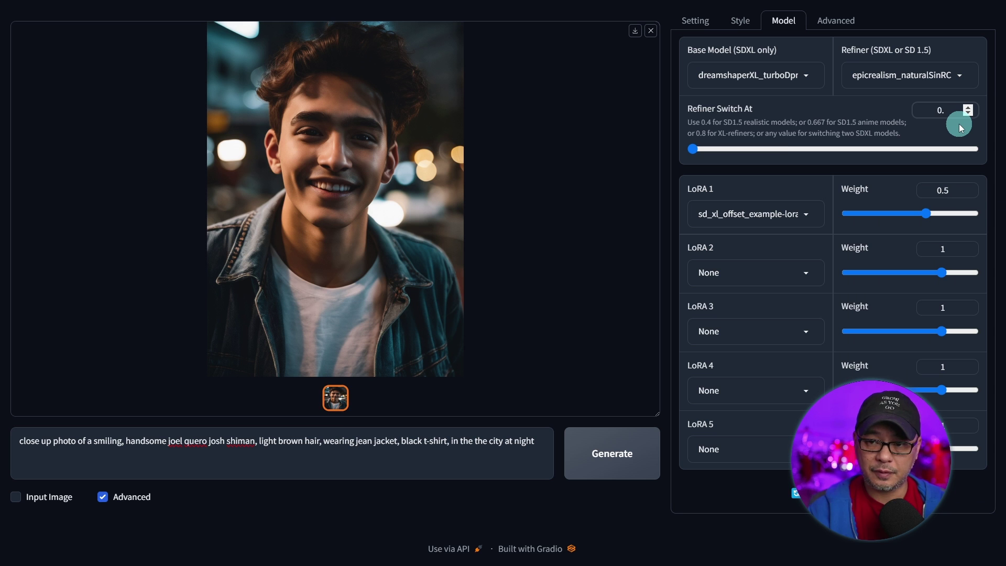
{"action": "type", "text": "4"}
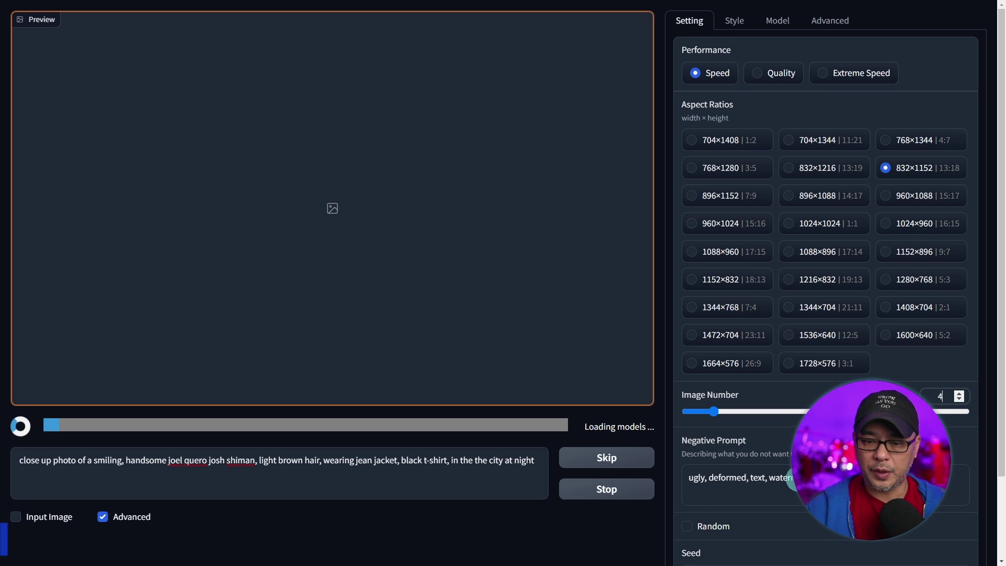
Step: Select the negative prompt text, then flip through the new portraits of the young man in the dark jacket
{"action": "triple_click", "coordinate": [839, 478]}
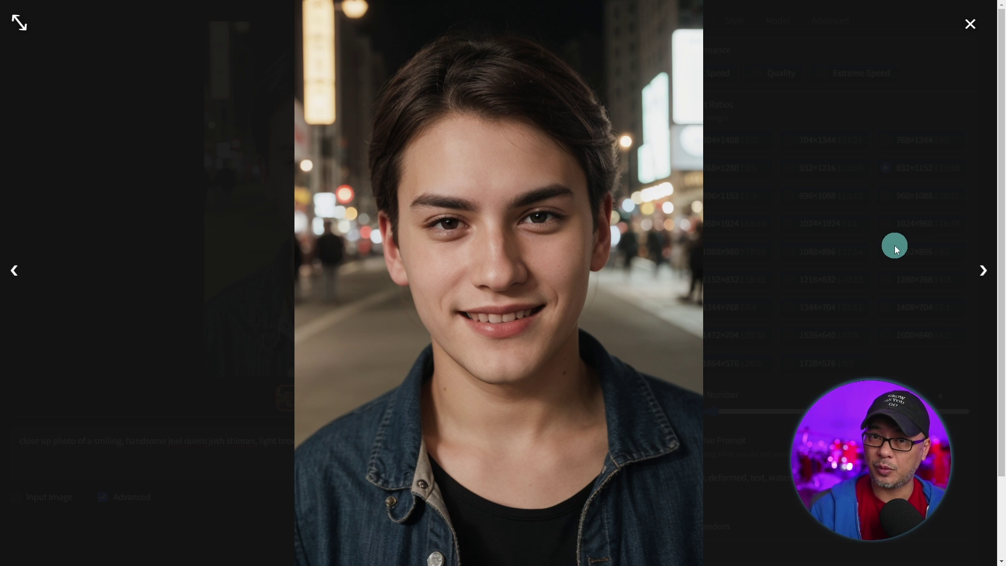
{"action": "key", "text": "Right"}
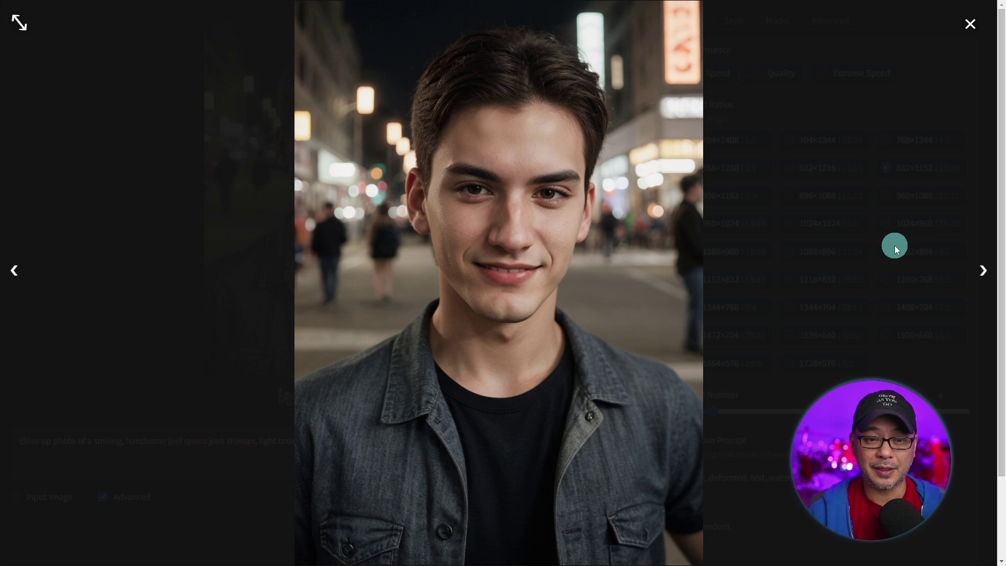
{"action": "key", "text": "Right"}
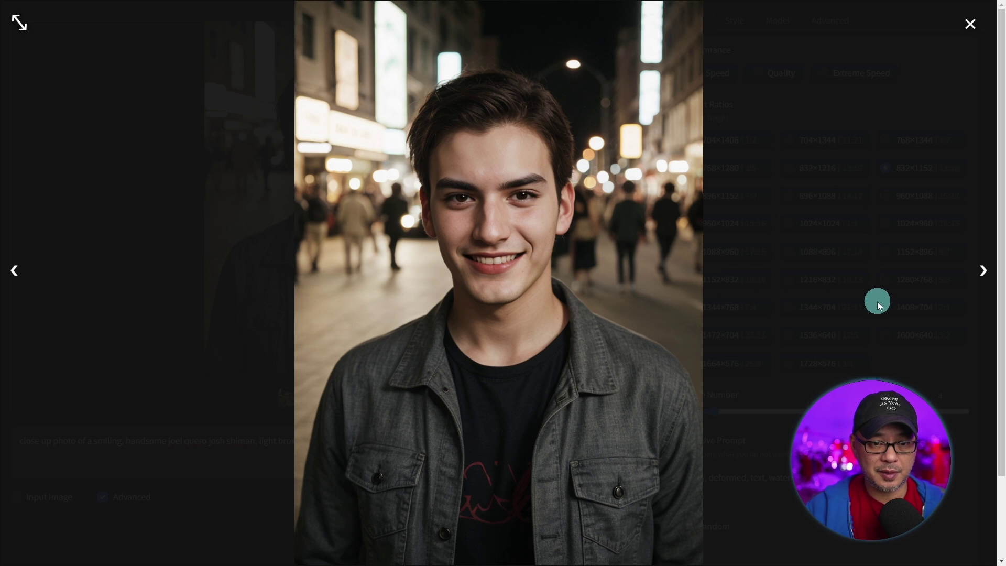
{"action": "key", "text": "Right"}
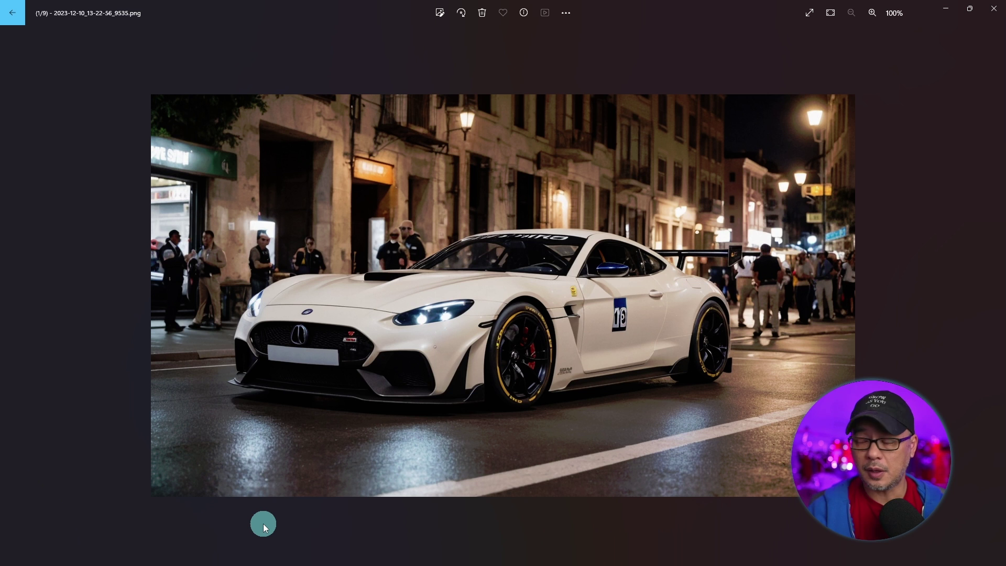
Step: Step through the night-street sports car images from 1/9 to 9/9
{"action": "key", "text": "Right"}
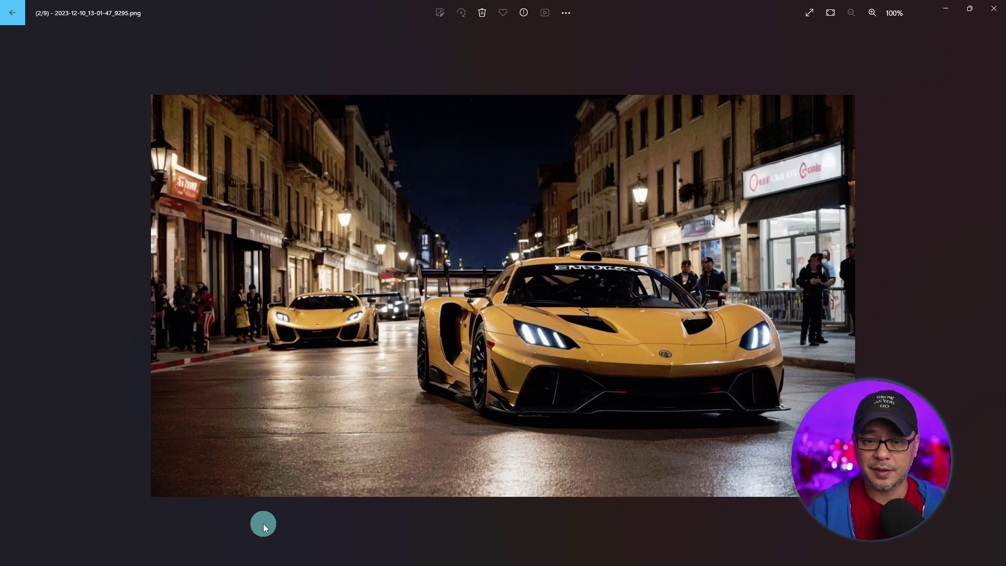
{"action": "key", "text": "Right"}
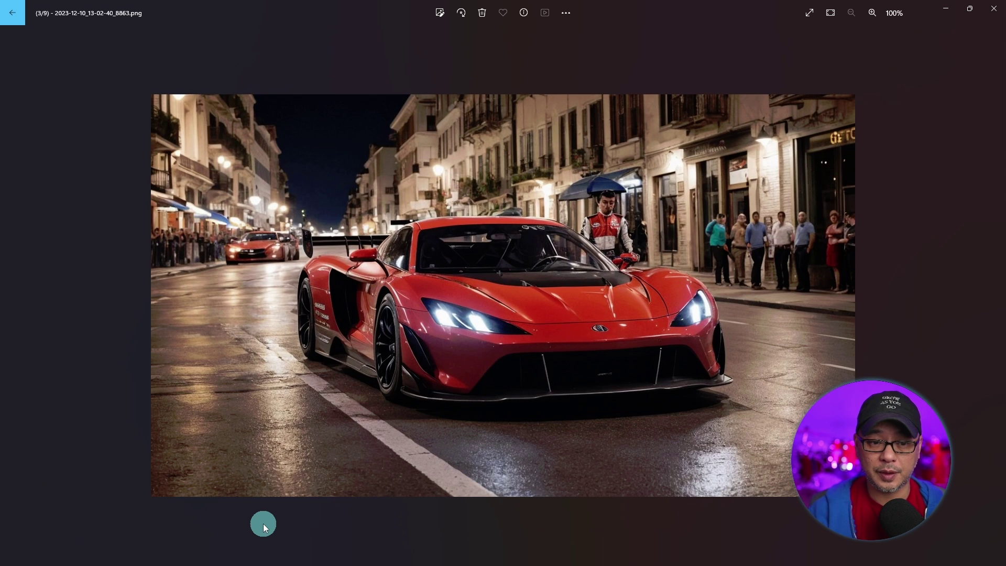
{"action": "key", "text": "Right"}
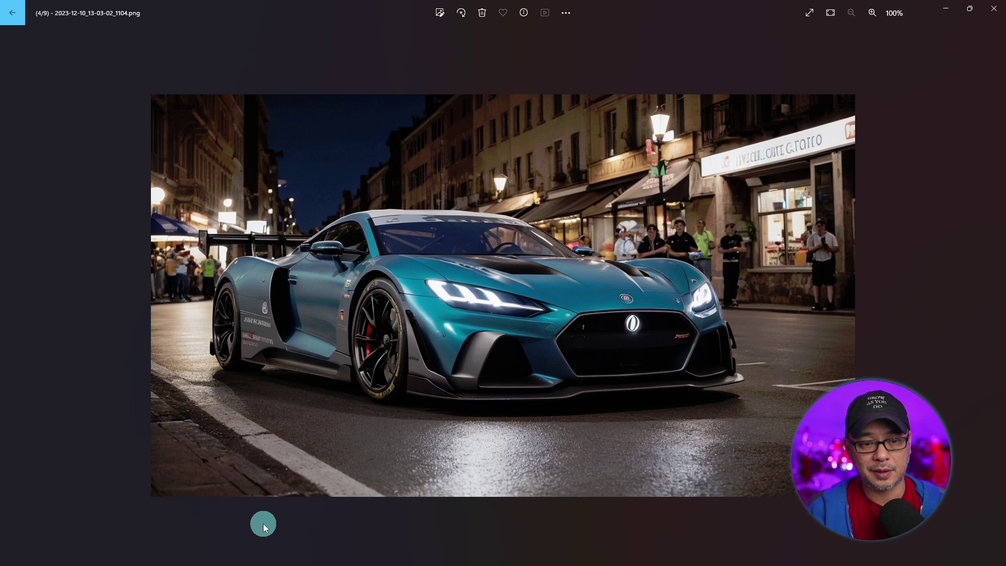
{"action": "key", "text": "Right"}
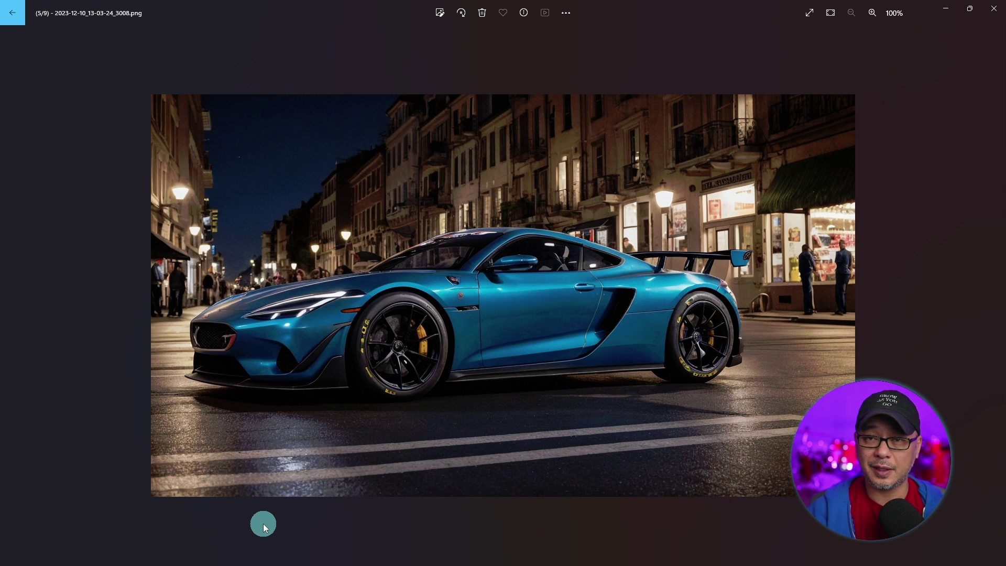
{"action": "key", "text": "Right"}
{"action": "key", "text": "Right"}
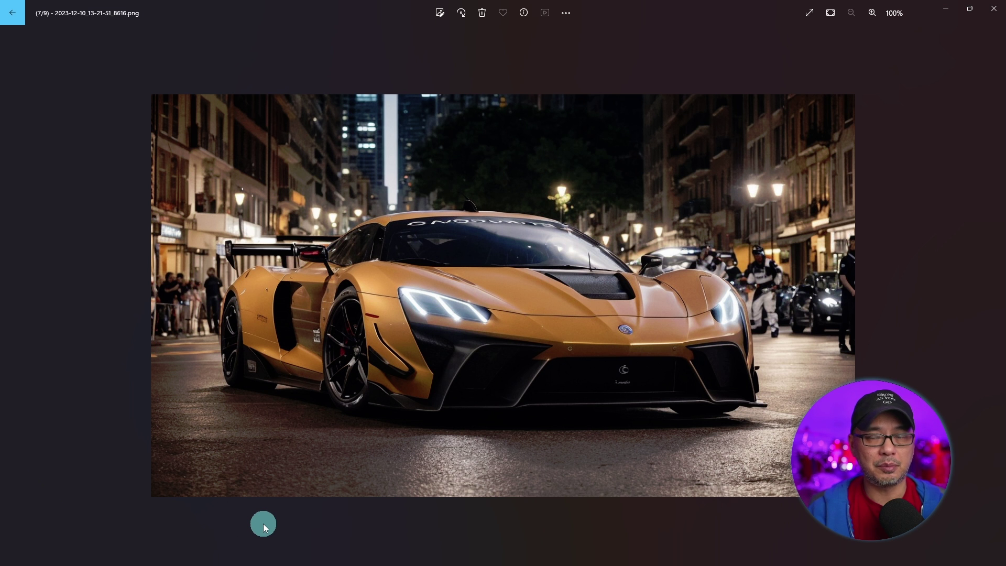
{"action": "key", "text": "Right"}
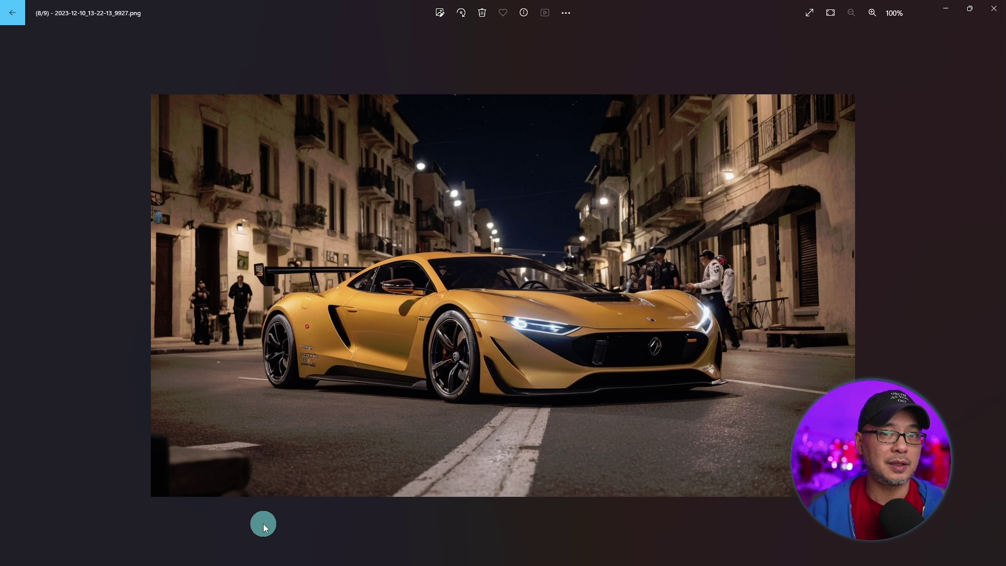
{"action": "key", "text": "Right"}
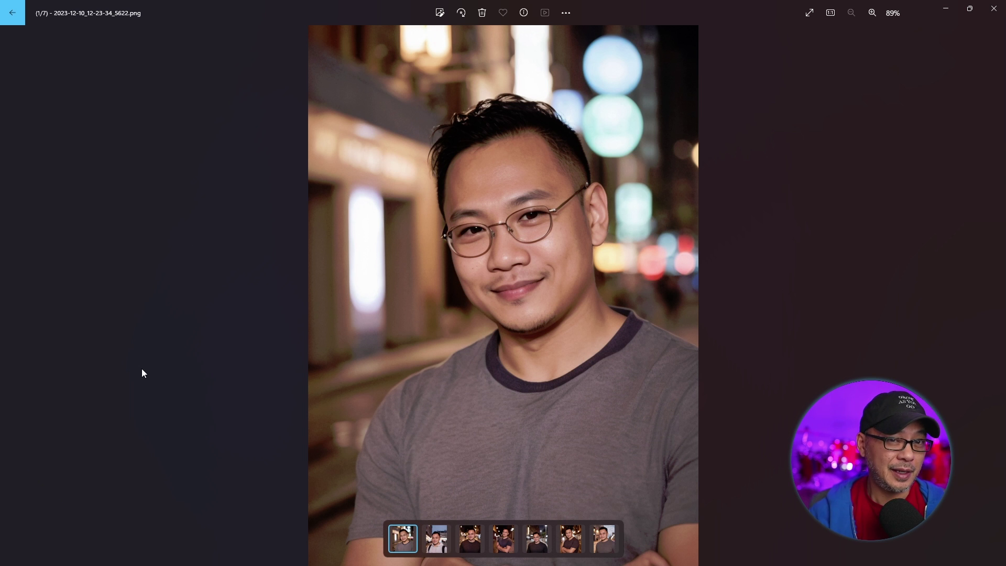
Step: Page forward through the glasses-man portraits to image 7 of 7, then back to image 6
{"action": "key", "text": "Right"}
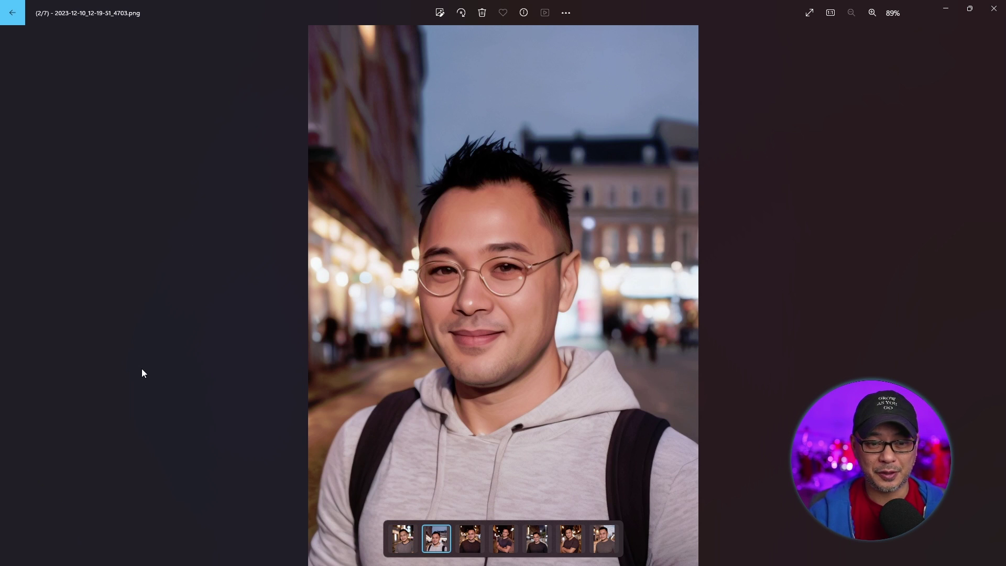
{"action": "key", "text": "Right"}
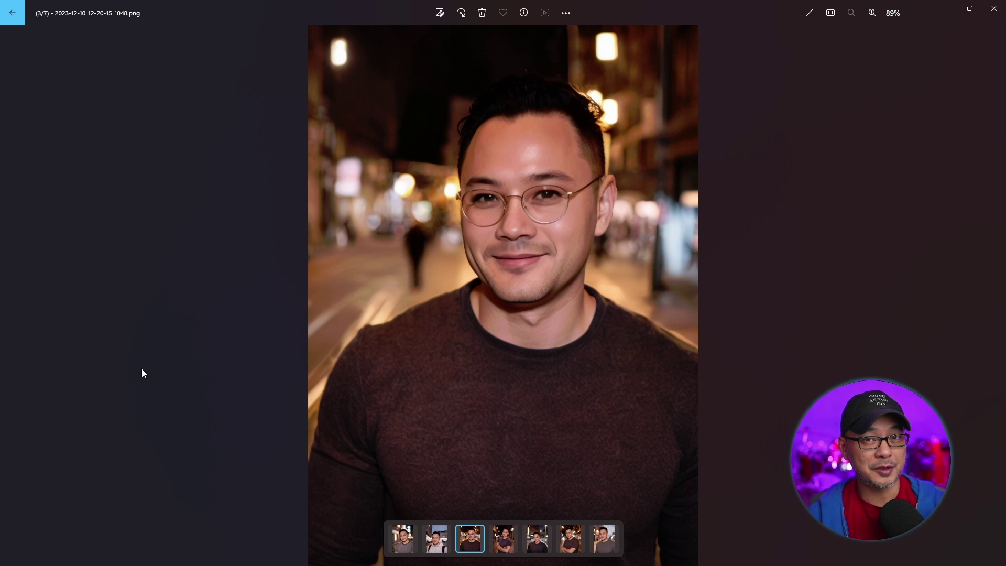
{"action": "key", "text": "Right"}
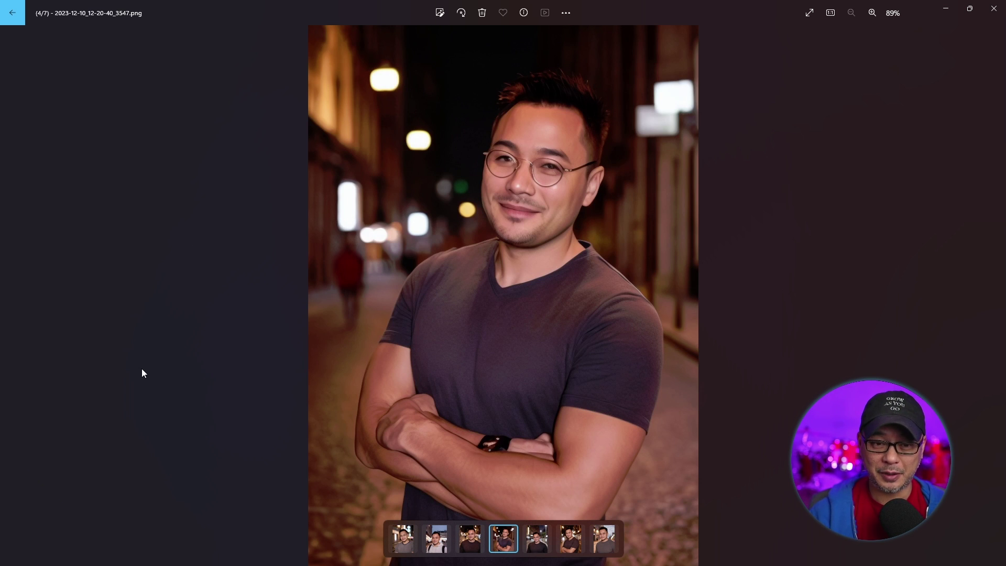
{"action": "key", "text": "Right"}
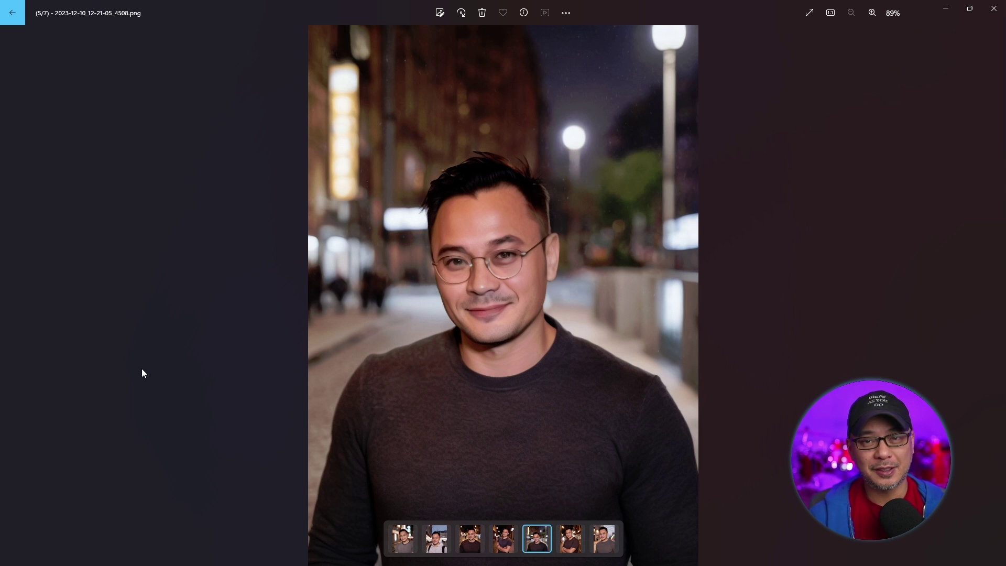
{"action": "key", "text": "Right"}
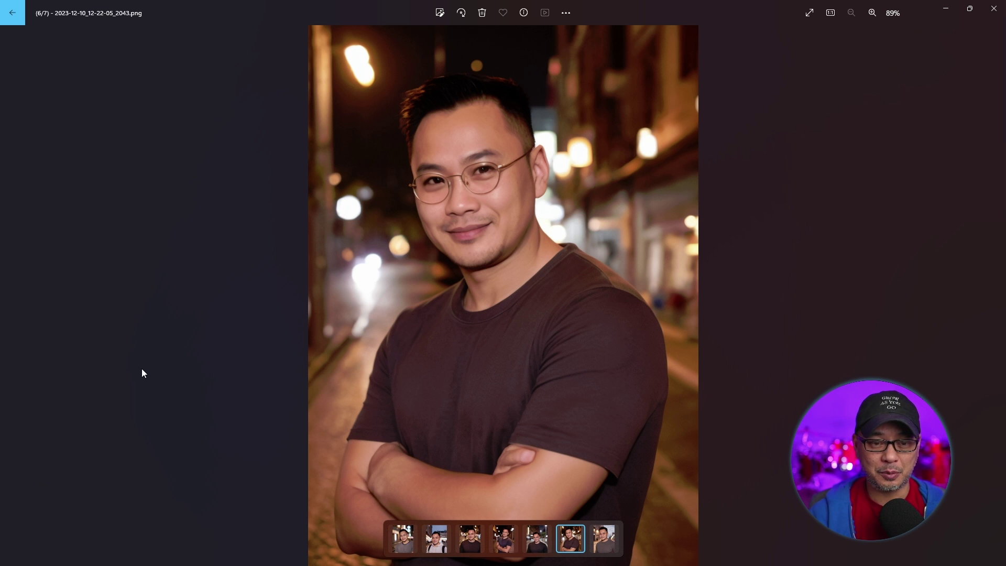
{"action": "key", "text": "Right"}
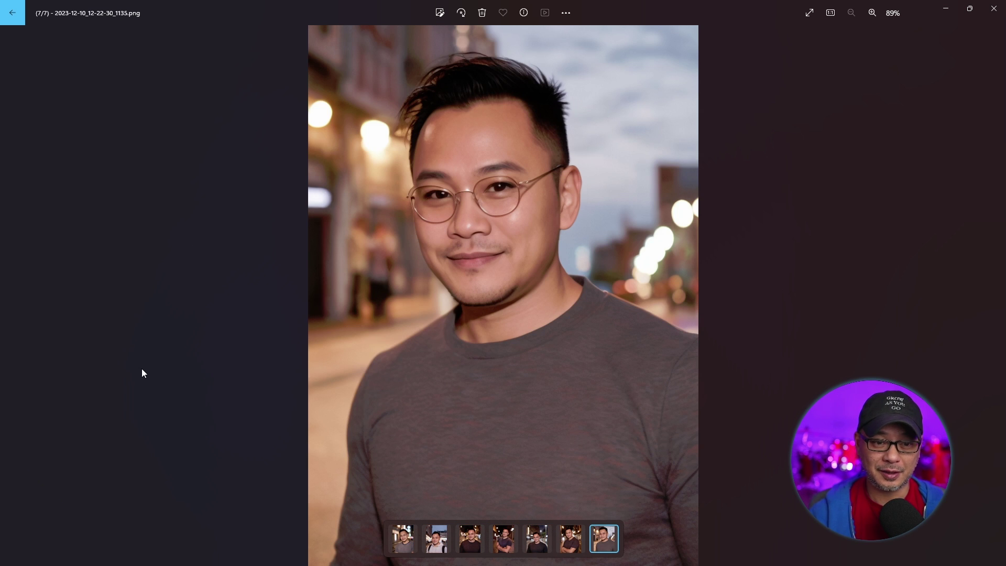
{"action": "key", "text": "Left"}
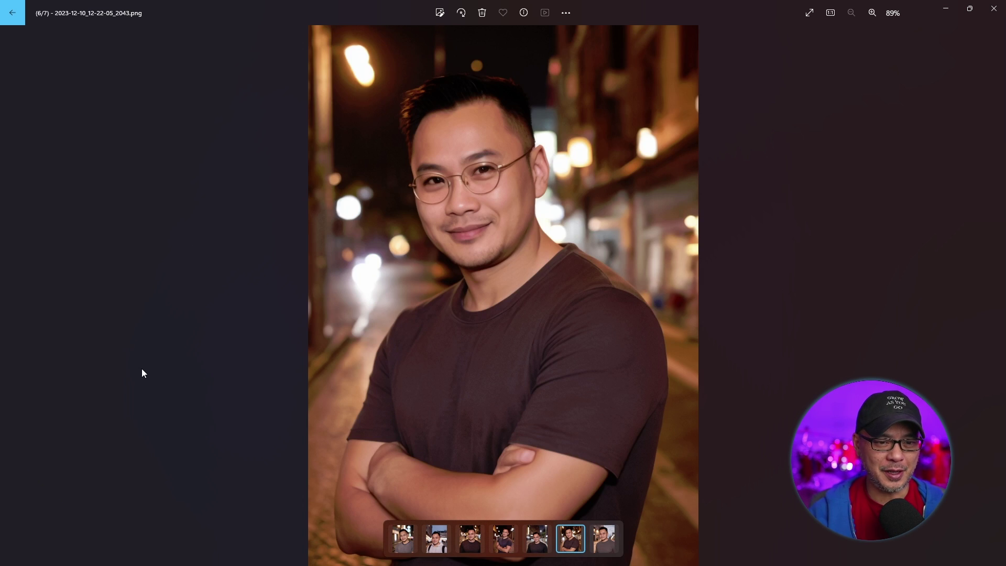